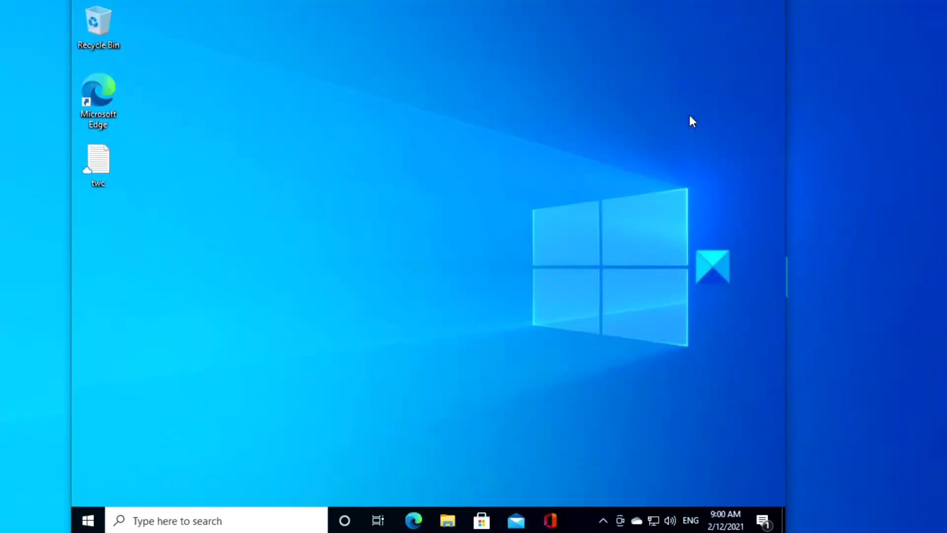
# Search Windows for 'gped' and launch the Edit group policy result.
pyautogui.click(237, 523)
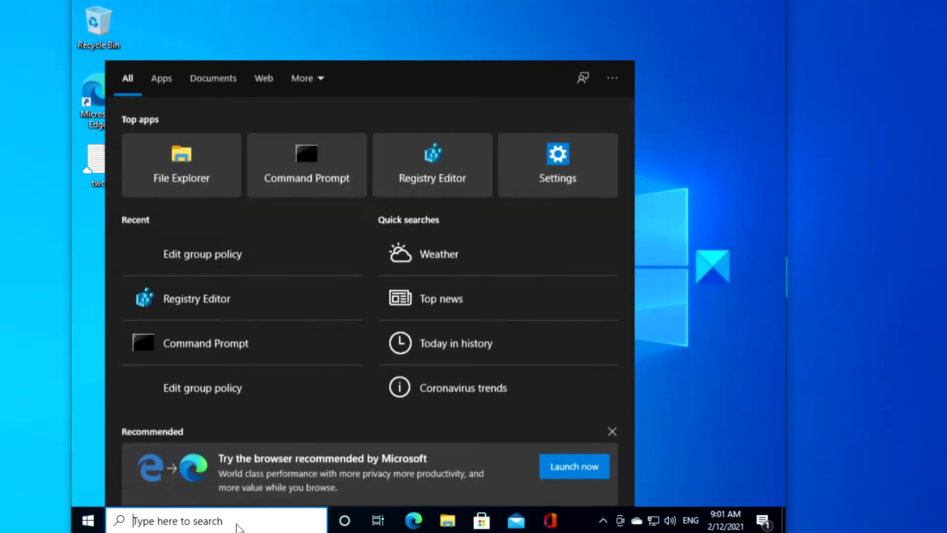
pyautogui.write('gped')
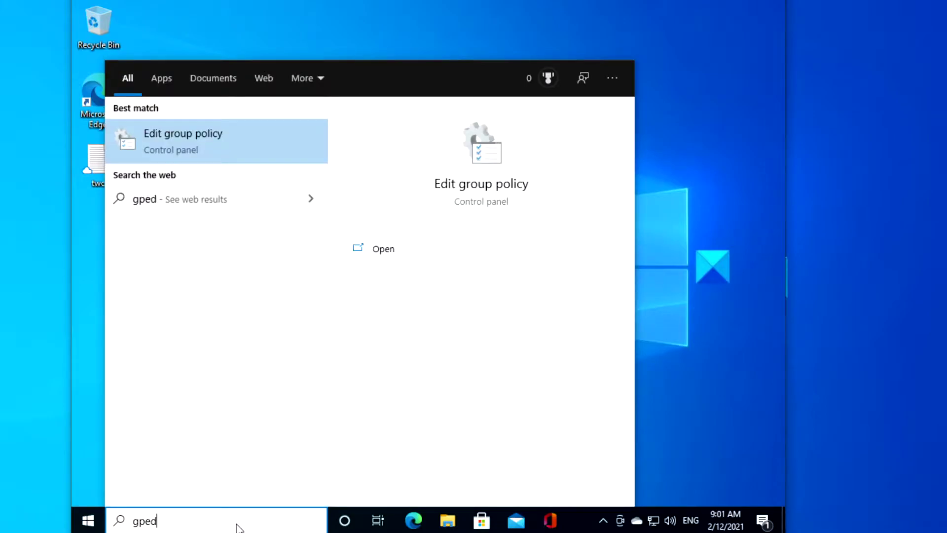
pyautogui.click(466, 183)
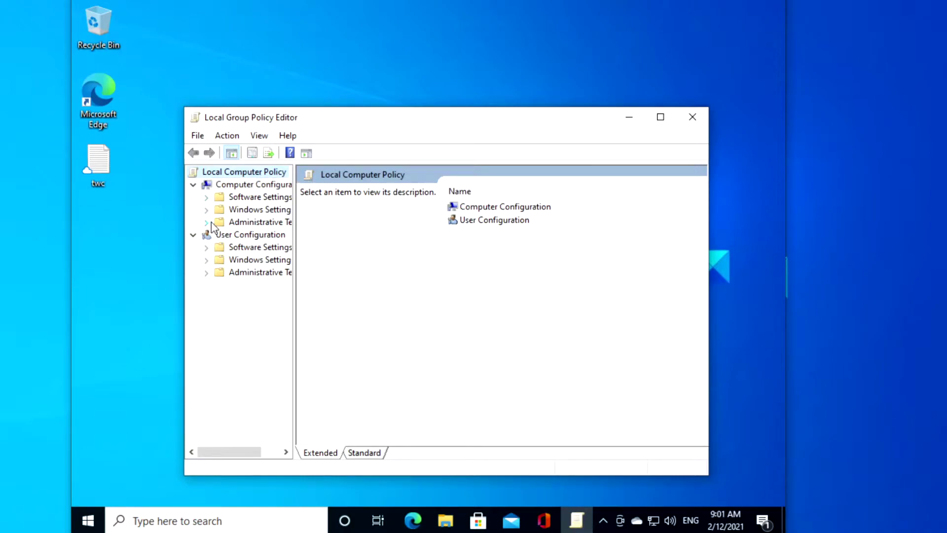
# Open Computer Configuration > Administrative Templates > System and scroll down its policy list.
pyautogui.doubleClick(239, 223)
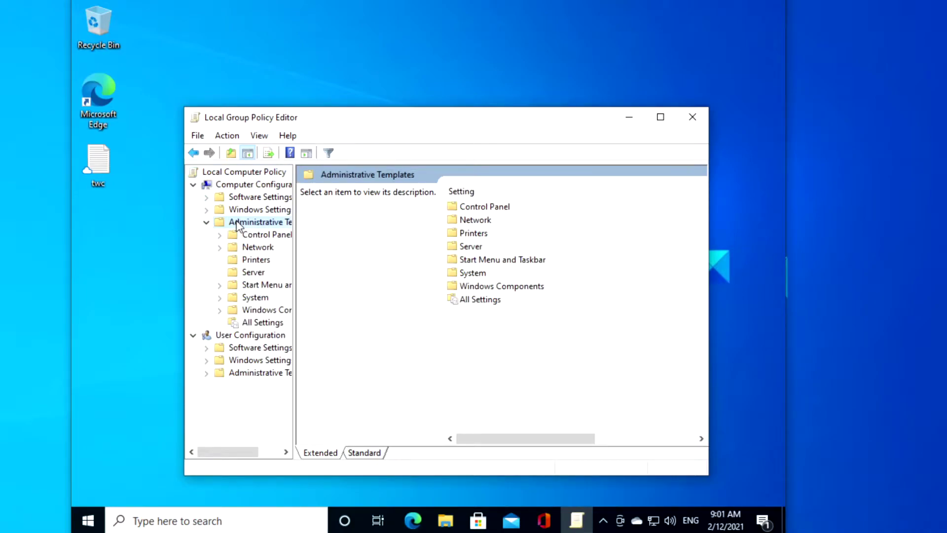
pyautogui.doubleClick(468, 274)
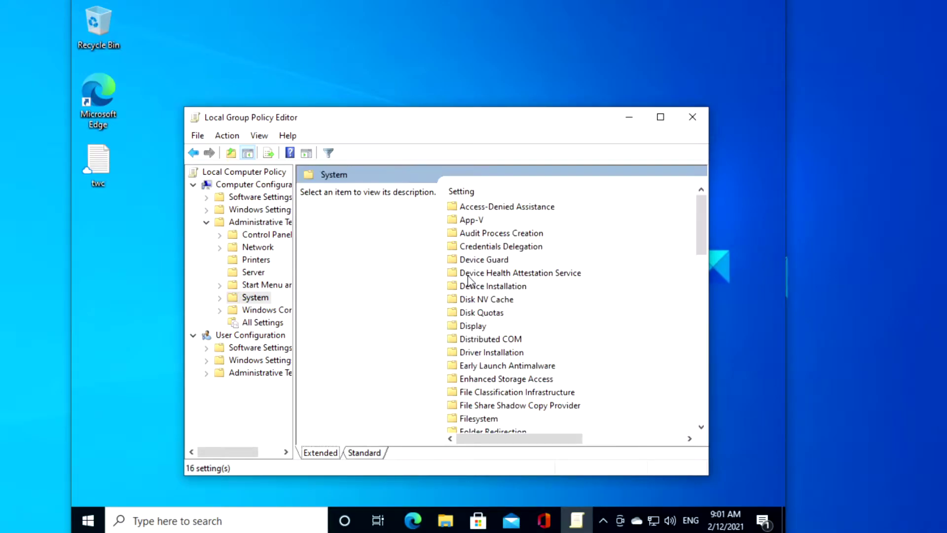
pyautogui.scroll(-9, 498, 279)
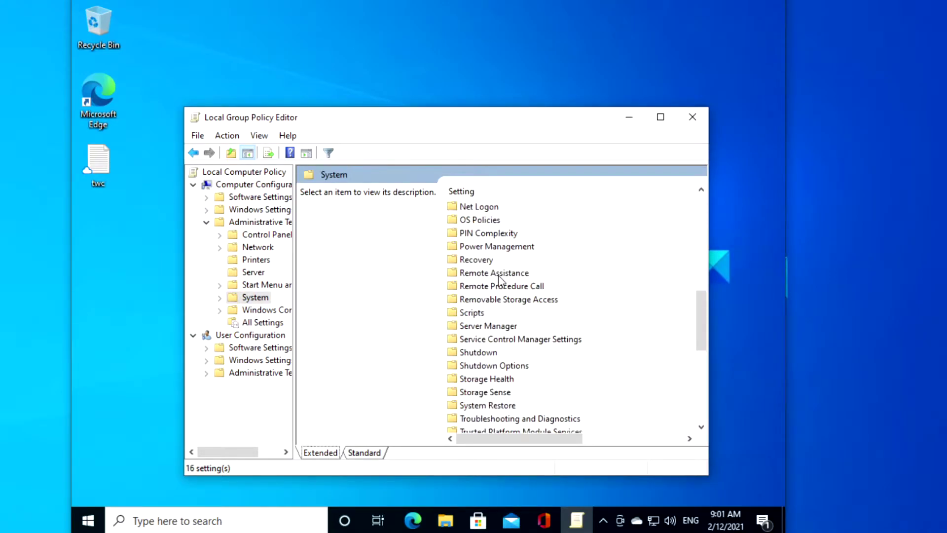
pyautogui.scroll(-7, 498, 279)
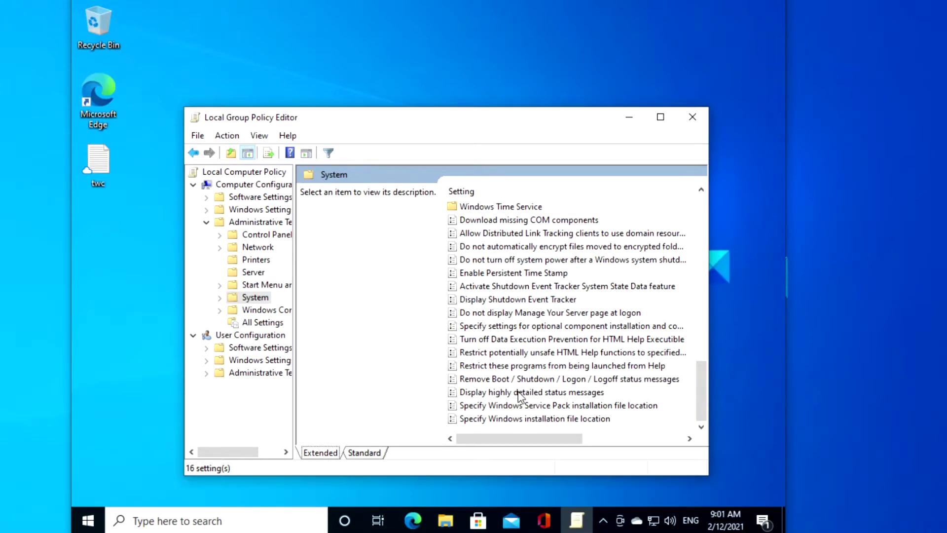
# Set 'Display highly detailed status messages' to Enabled, apply, and confirm with OK.
pyautogui.doubleClick(520, 392)
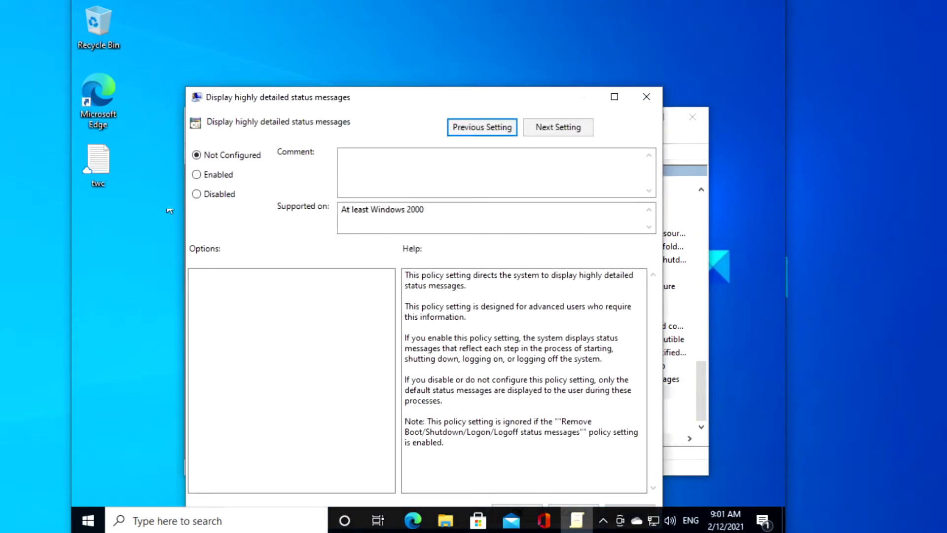
pyautogui.click(197, 176)
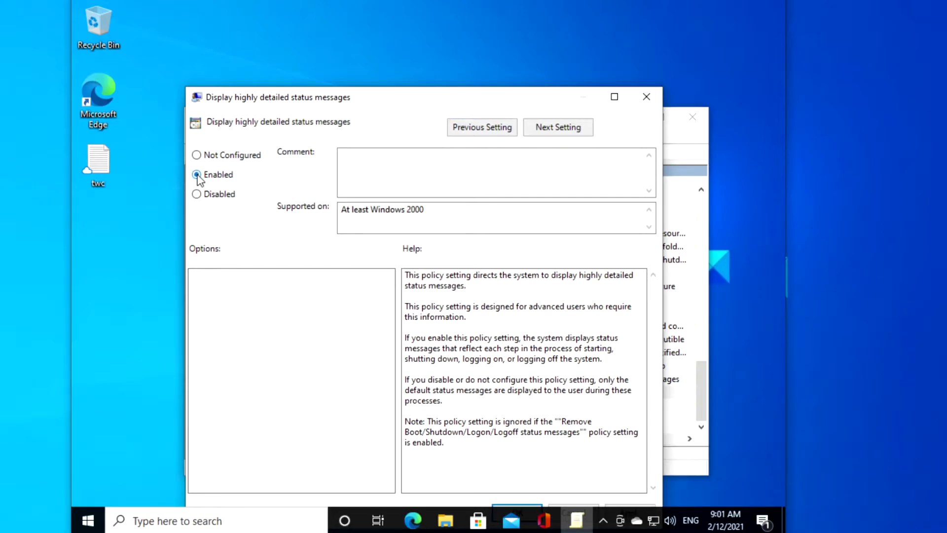
pyautogui.moveTo(404, 100); pyautogui.dragTo(400, 69)
pyautogui.click(616, 479)
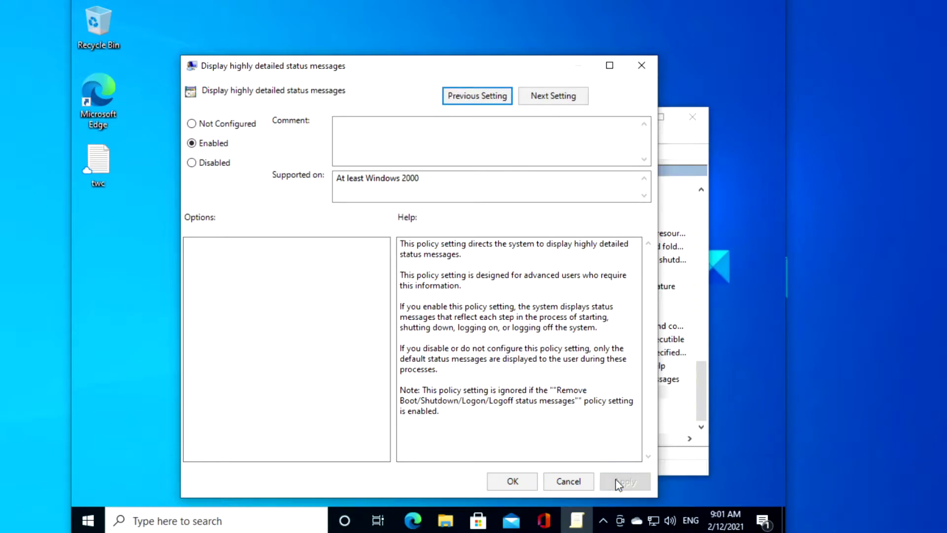
pyautogui.click(527, 481)
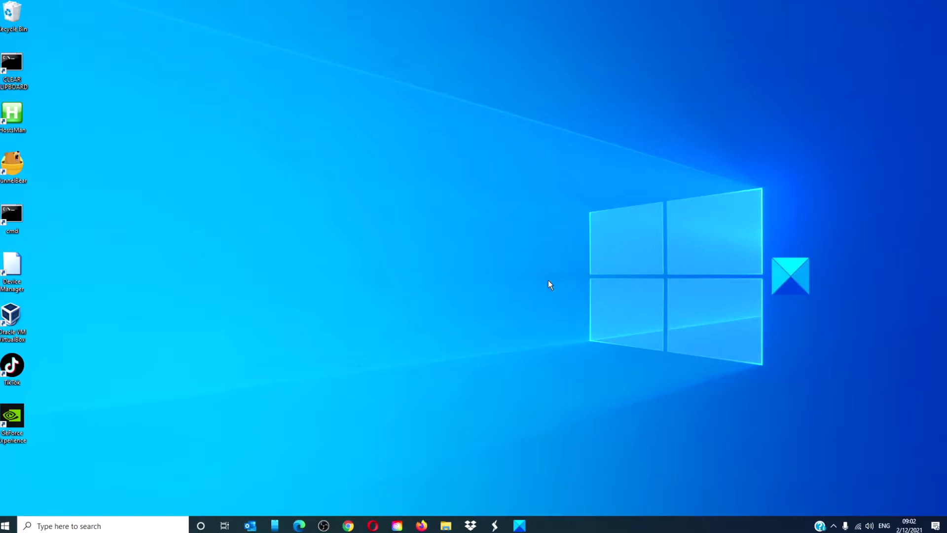
# Search Windows for 're' and launch Registry Editor from the results.
pyautogui.click(148, 527)
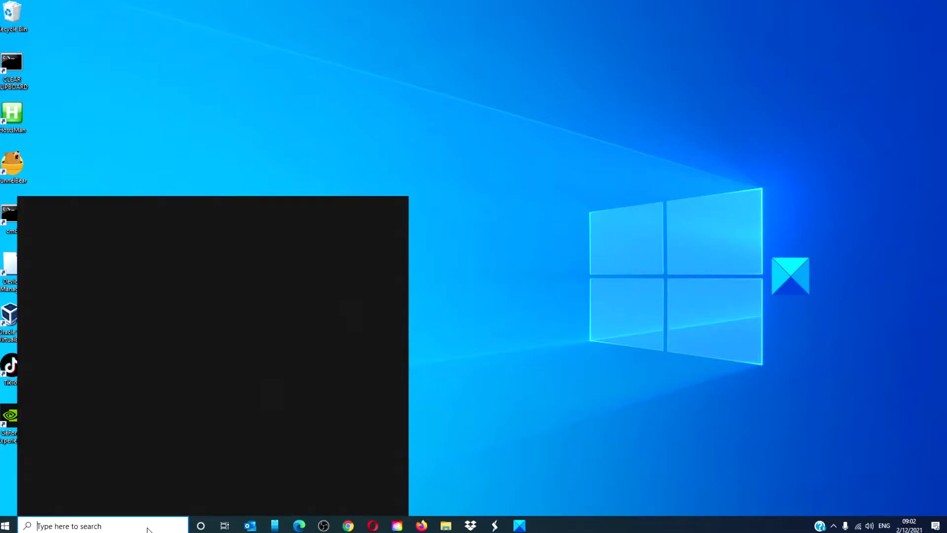
pyautogui.write('re')
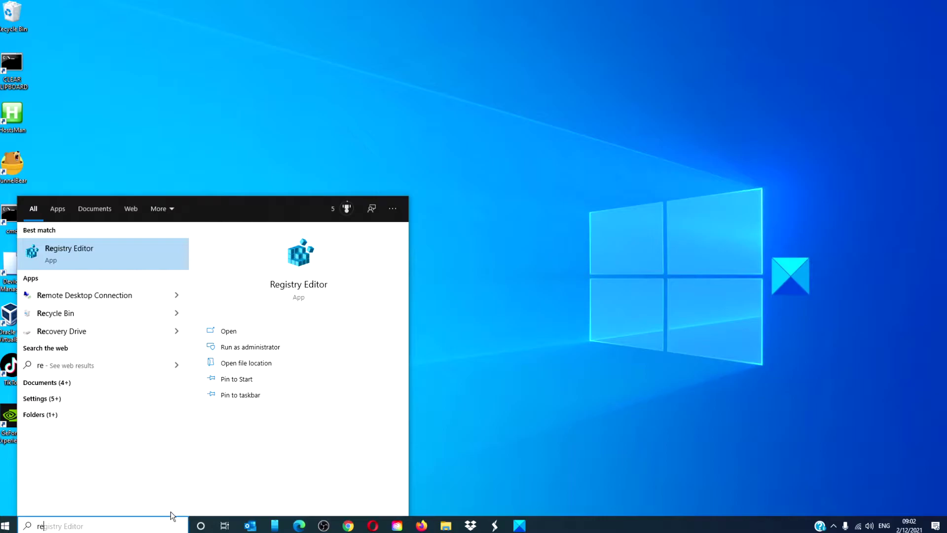
pyautogui.click(297, 288)
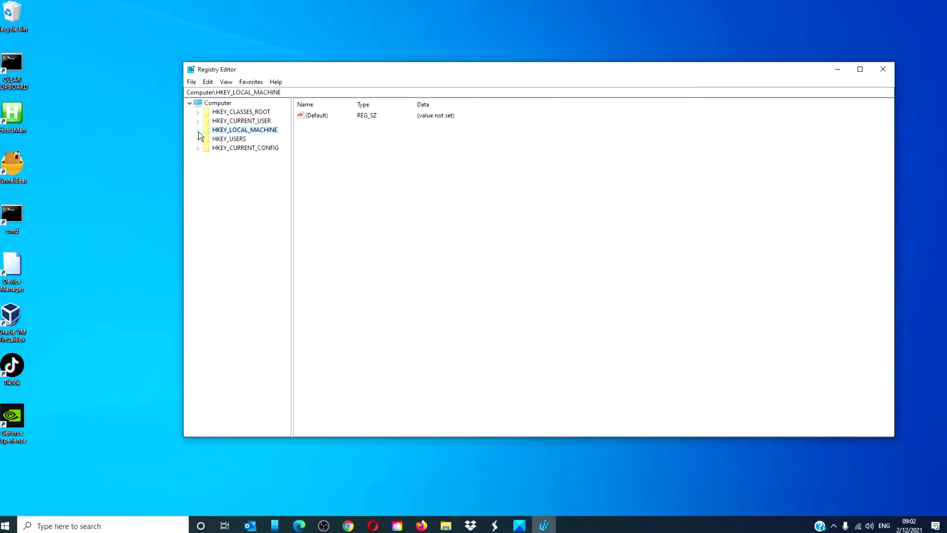
# Expand HKEY_LOCAL_MACHINE\SOFTWARE\Microsoft\Windows\CurrentVersion\Policies and select the System key.
pyautogui.click(198, 131)
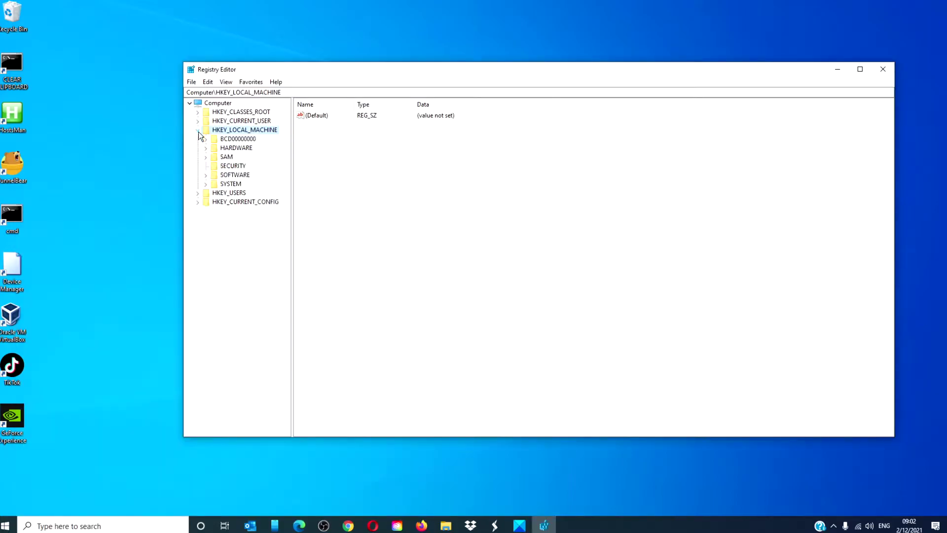
pyautogui.click(205, 175)
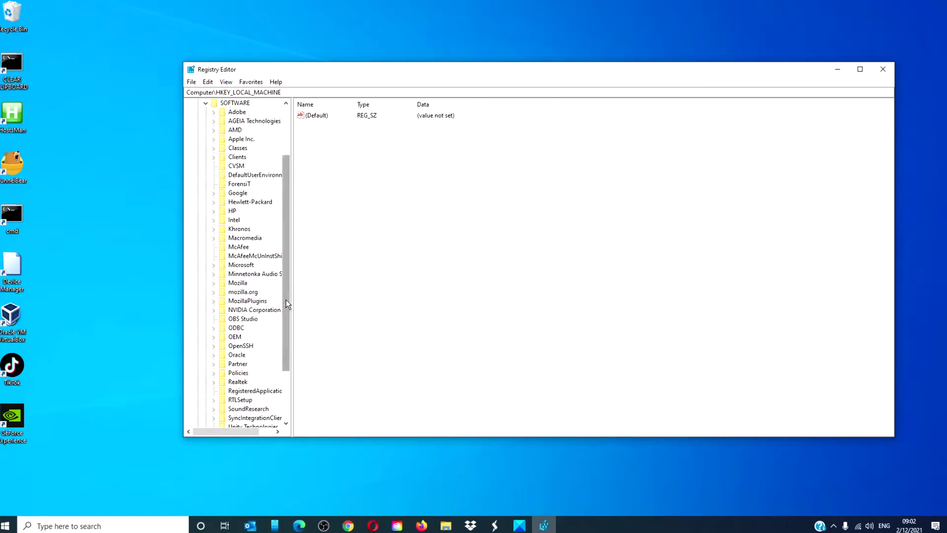
pyautogui.click(214, 266)
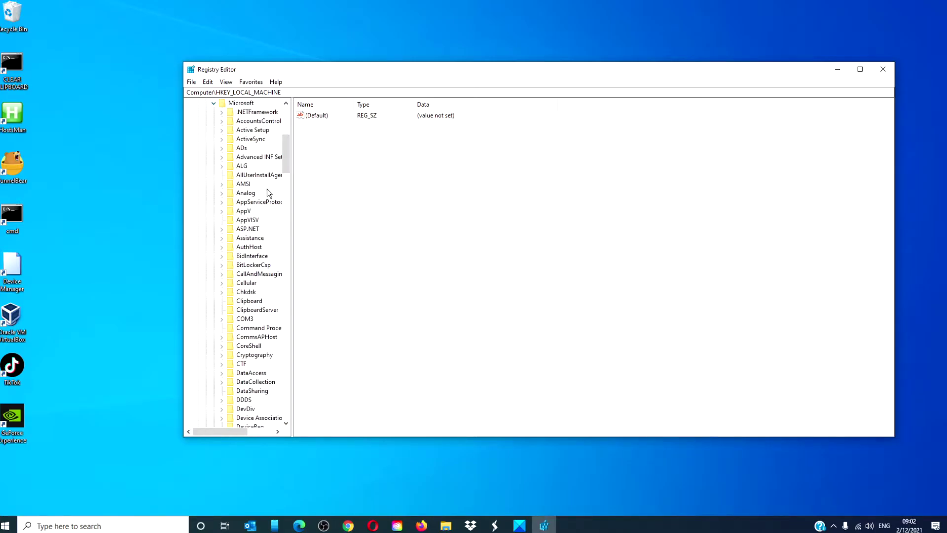
pyautogui.moveTo(285, 174); pyautogui.dragTo(283, 280)
pyautogui.click(221, 249)
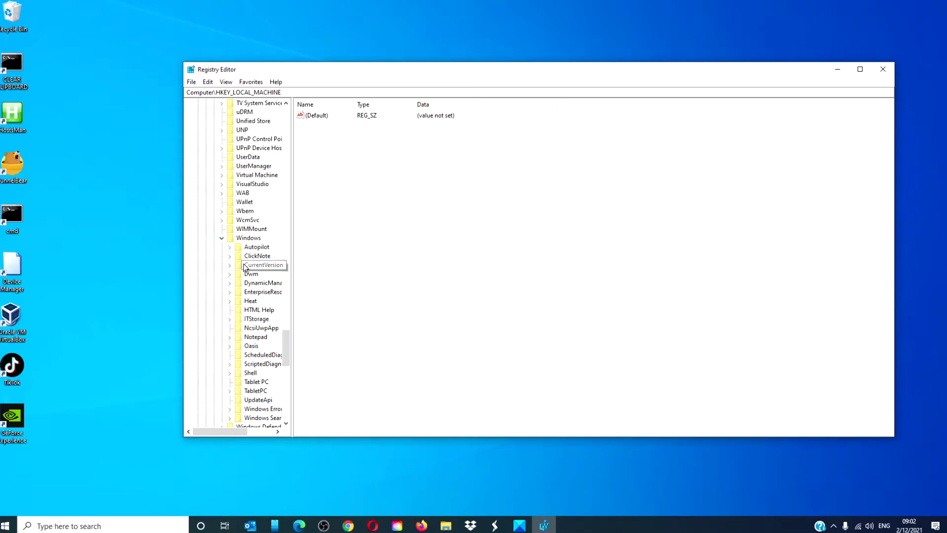
pyautogui.click(230, 265)
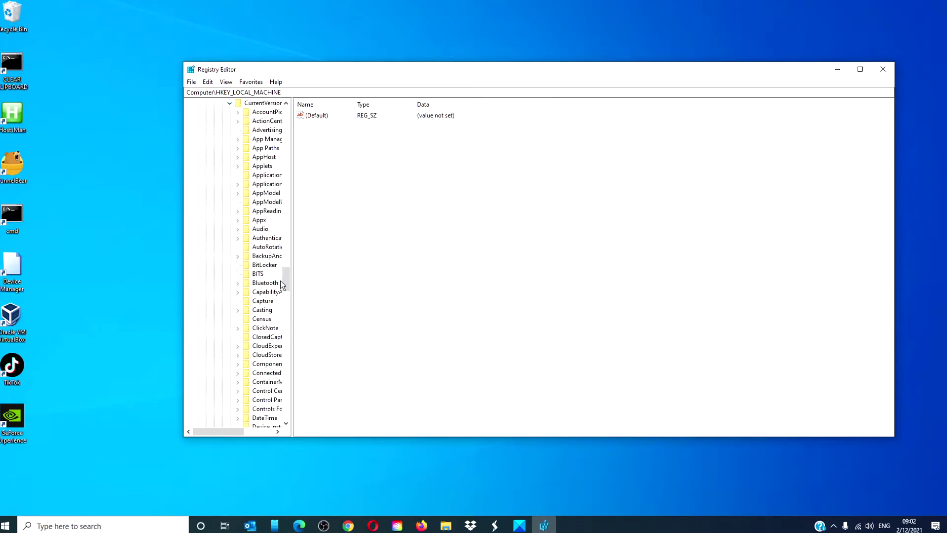
pyautogui.moveTo(285, 279); pyautogui.dragTo(283, 338)
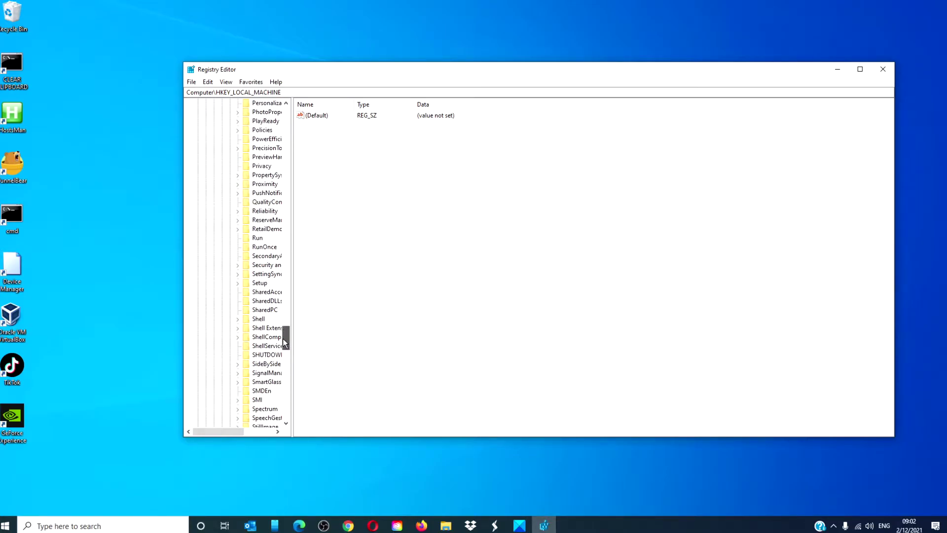
pyautogui.moveTo(283, 338); pyautogui.dragTo(283, 336)
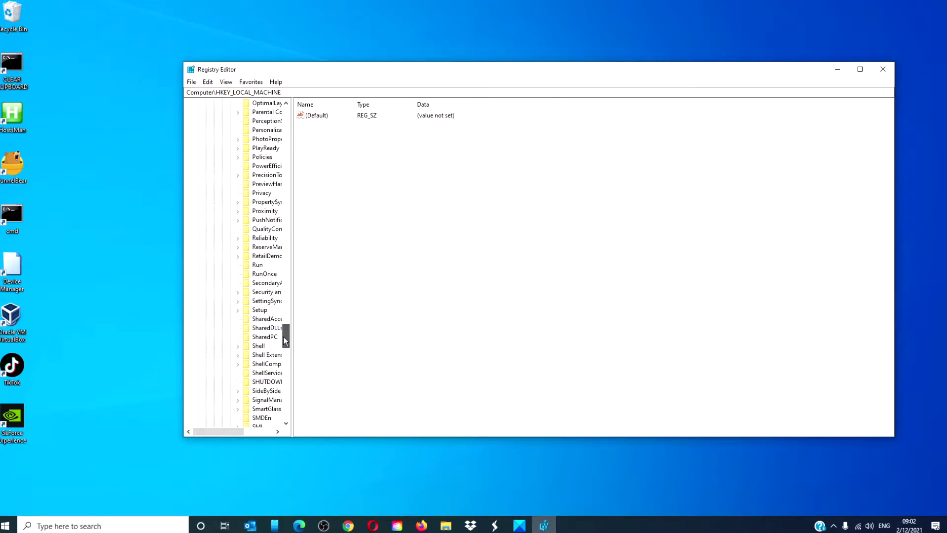
pyautogui.click(238, 158)
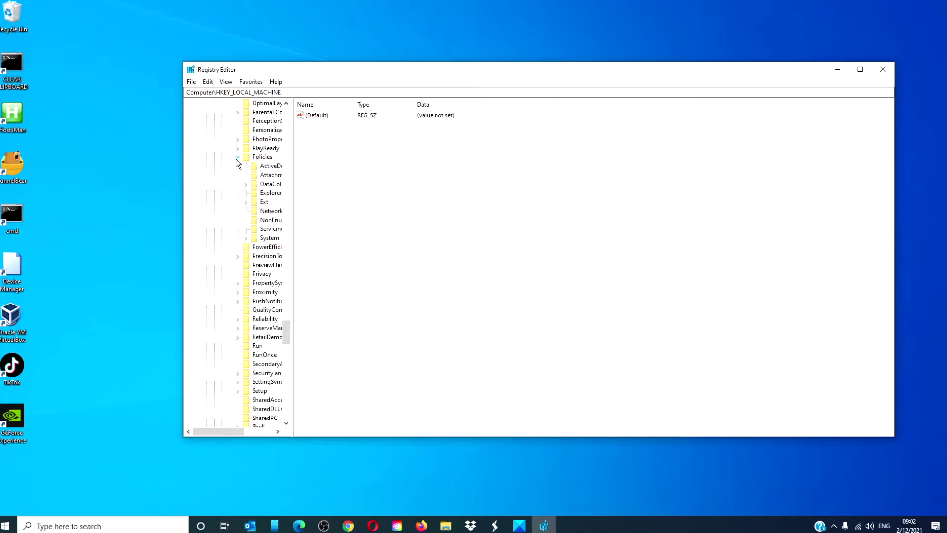
pyautogui.click(270, 241)
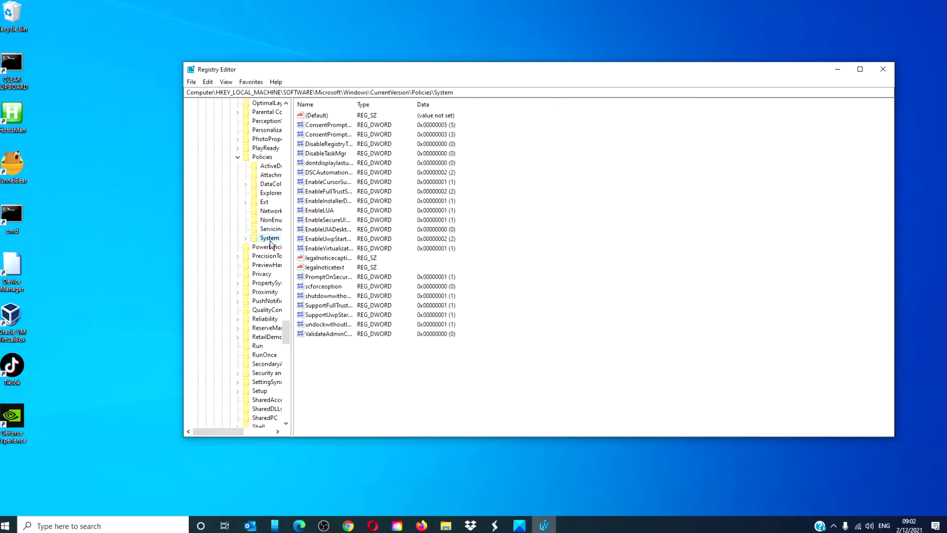
# Create a new DWORD (32-bit) value named 'verbosestatus' in the System key.
pyautogui.rightClick(518, 345)
pyautogui.moveTo(527, 351)
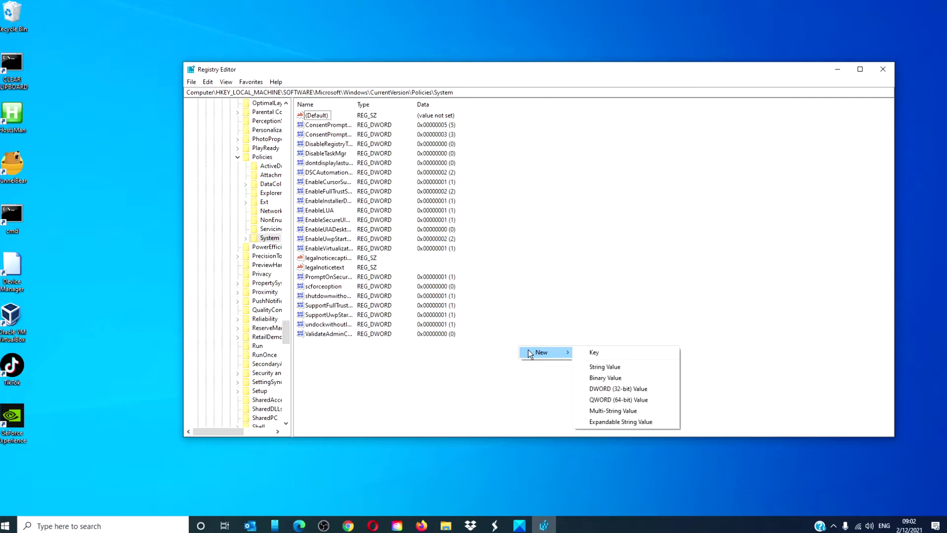
pyautogui.click(602, 388)
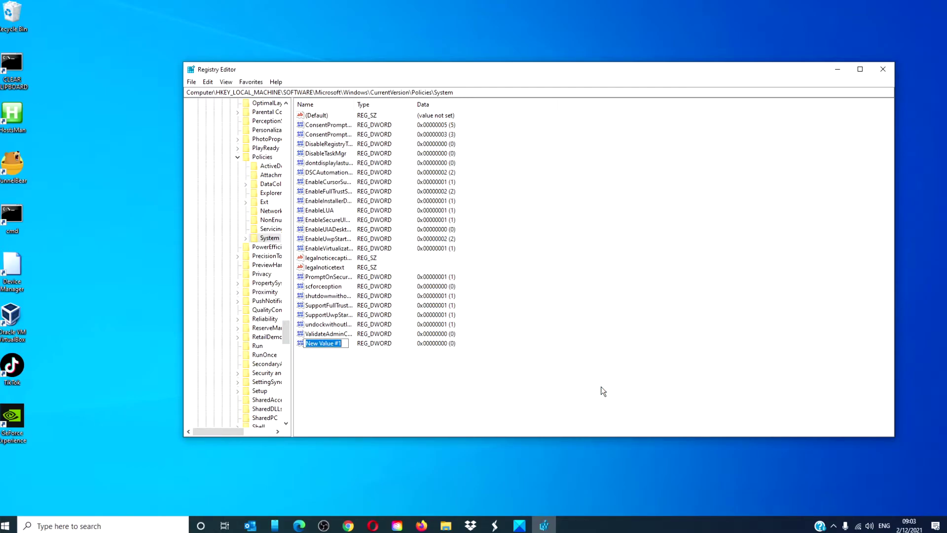
pyautogui.write('verbosestatus')
pyautogui.press('Return')
# Enter 10 as verbosestatus's value data, refresh the key, and close Registry Editor.
pyautogui.doubleClick(325, 343)
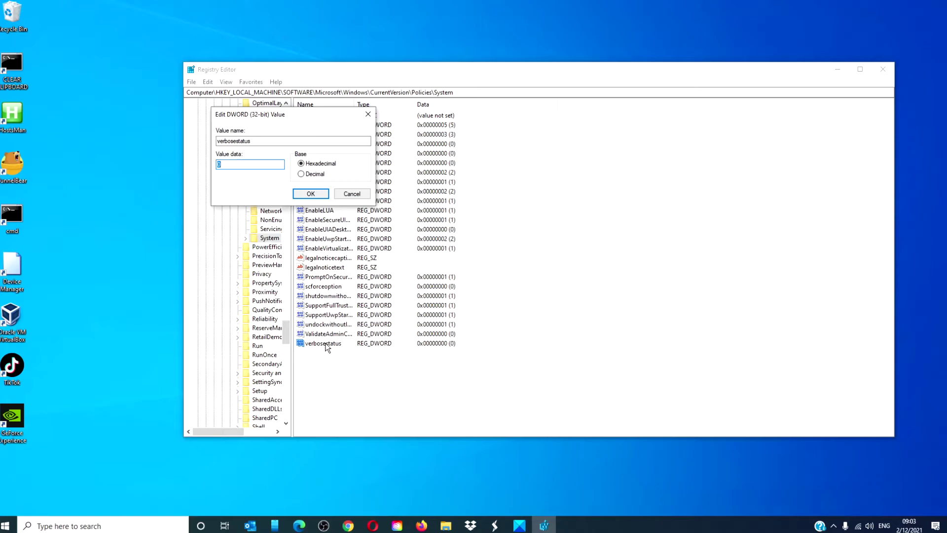
pyautogui.write('1')
pyautogui.write('0')
pyautogui.click(315, 196)
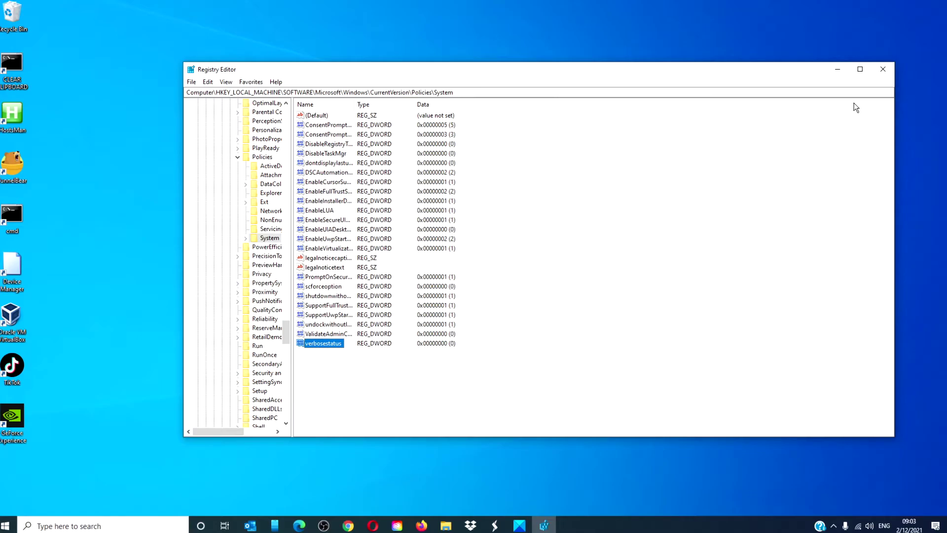
pyautogui.press('F5')
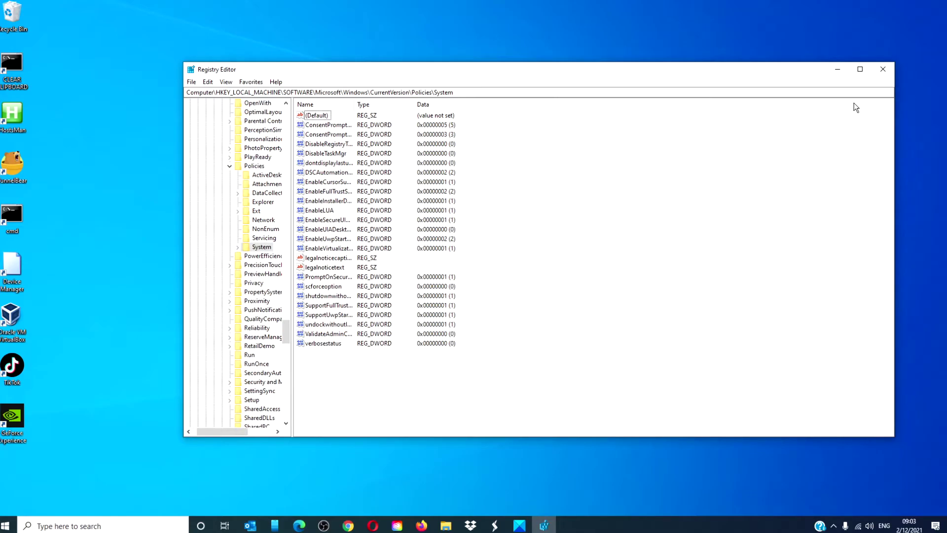
pyautogui.click(879, 74)
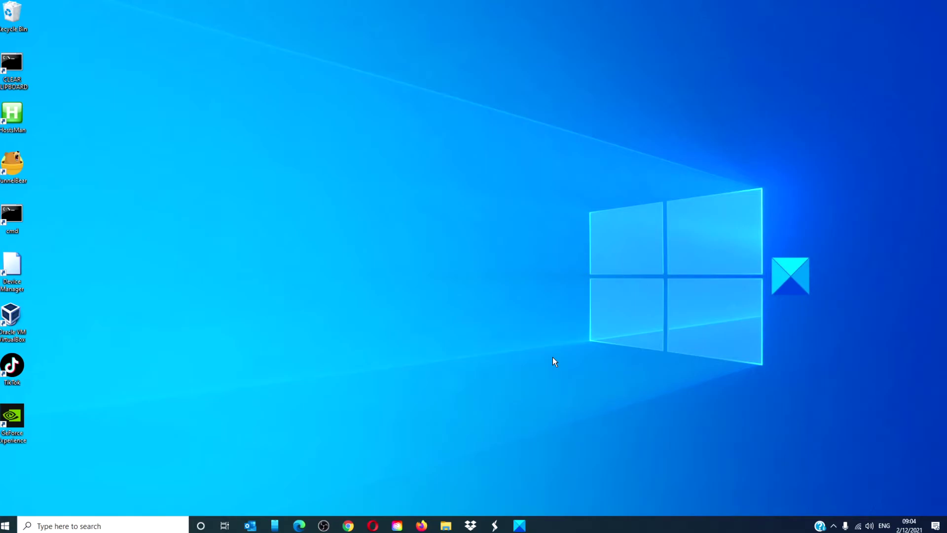
# Restore the Ultimate Windows Tweaker 4.8 window from the taskbar.
pyautogui.click(525, 528)
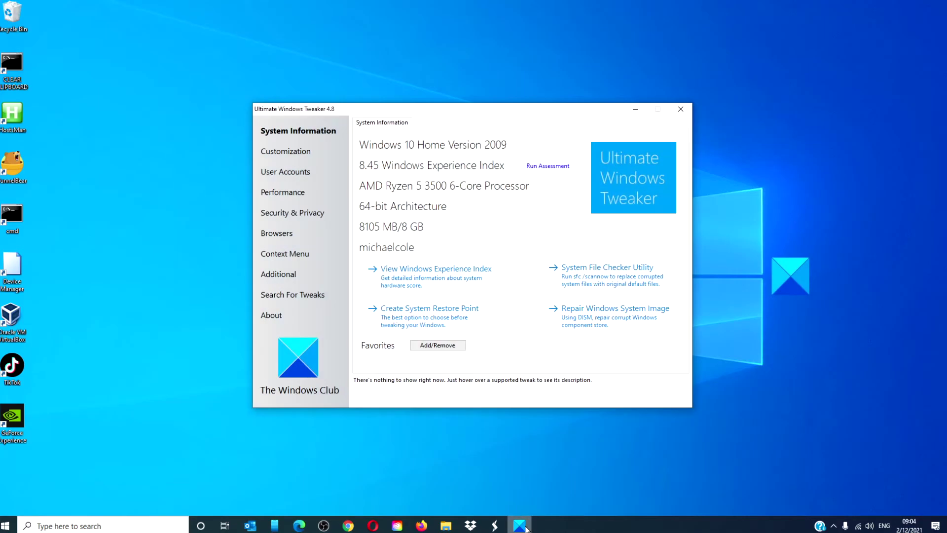
# On the User Accounts page, tick Enable Verbose Logon Messages and apply the tweaks.
pyautogui.click(291, 172)
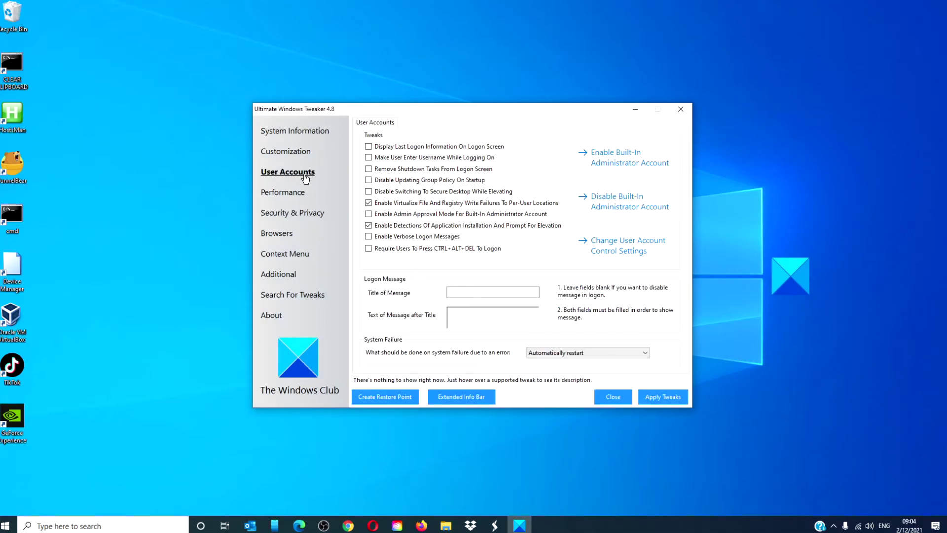
pyautogui.click(369, 238)
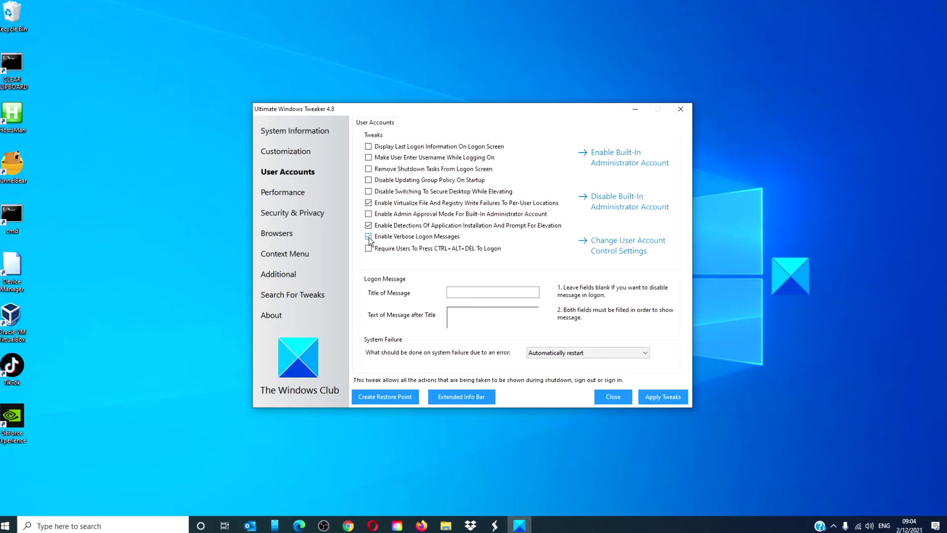
pyautogui.click(654, 394)
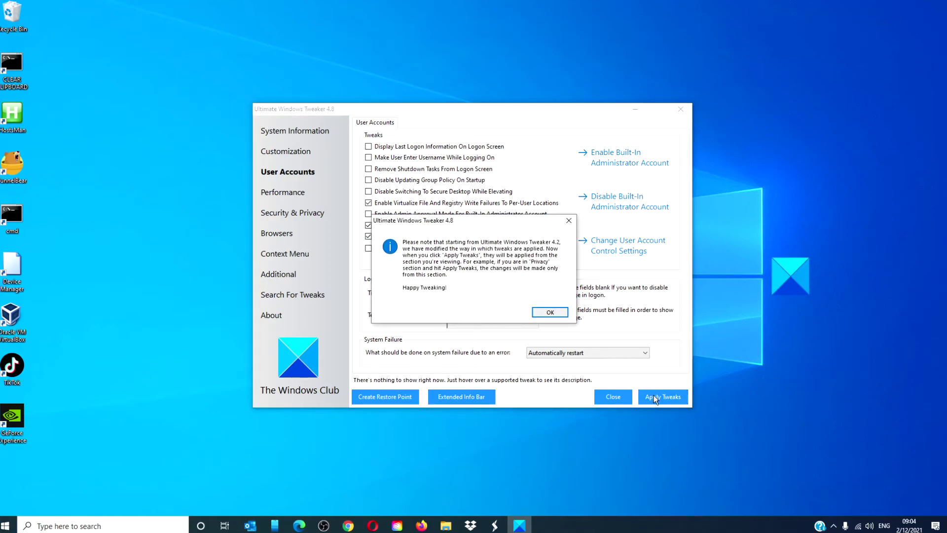